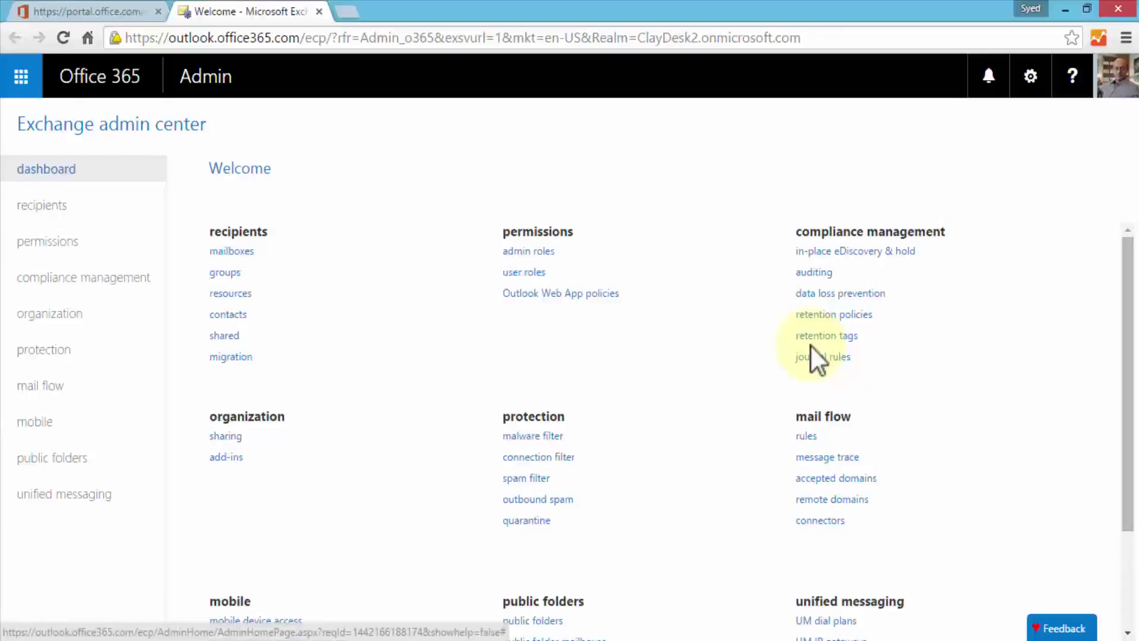
Go to the retention policies page under compliance management from the dashboard
{"action": "left_click", "coordinate": [823, 317]}
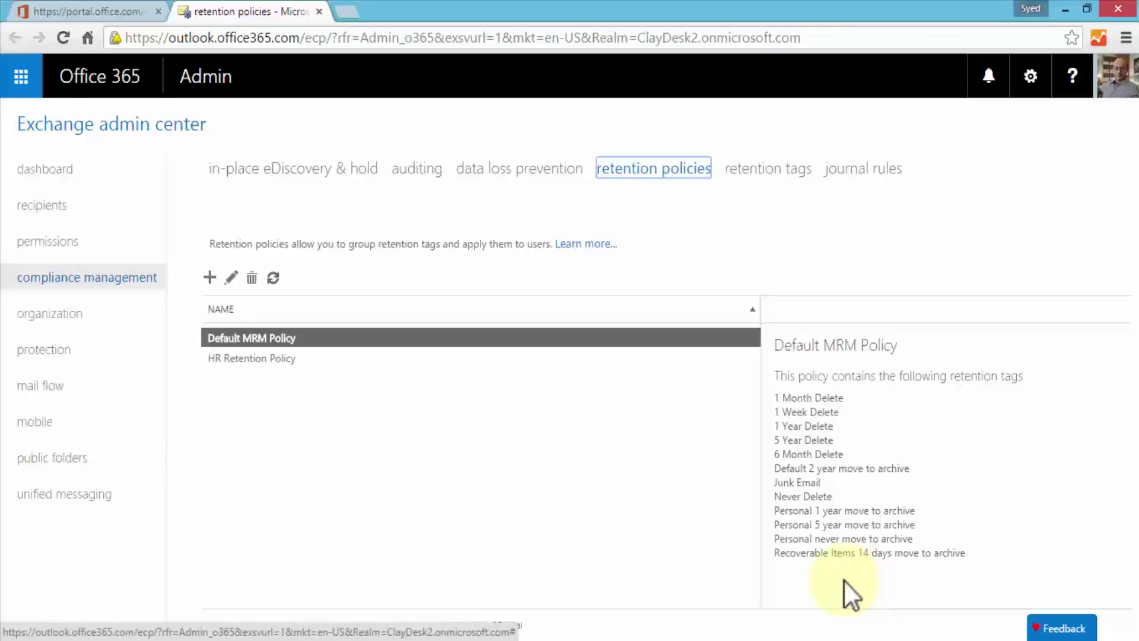
Create a new retention policy and name it 'Document Review Retention Policy'
{"action": "left_click", "coordinate": [209, 278]}
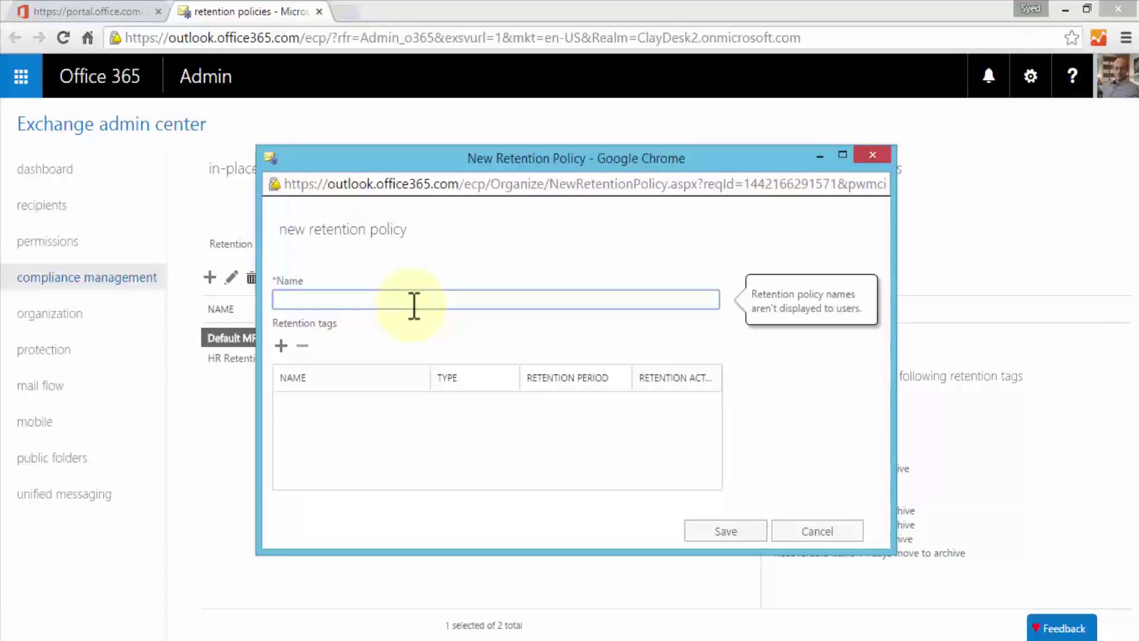
{"action": "type", "text": "Document Review Retention Policy"}
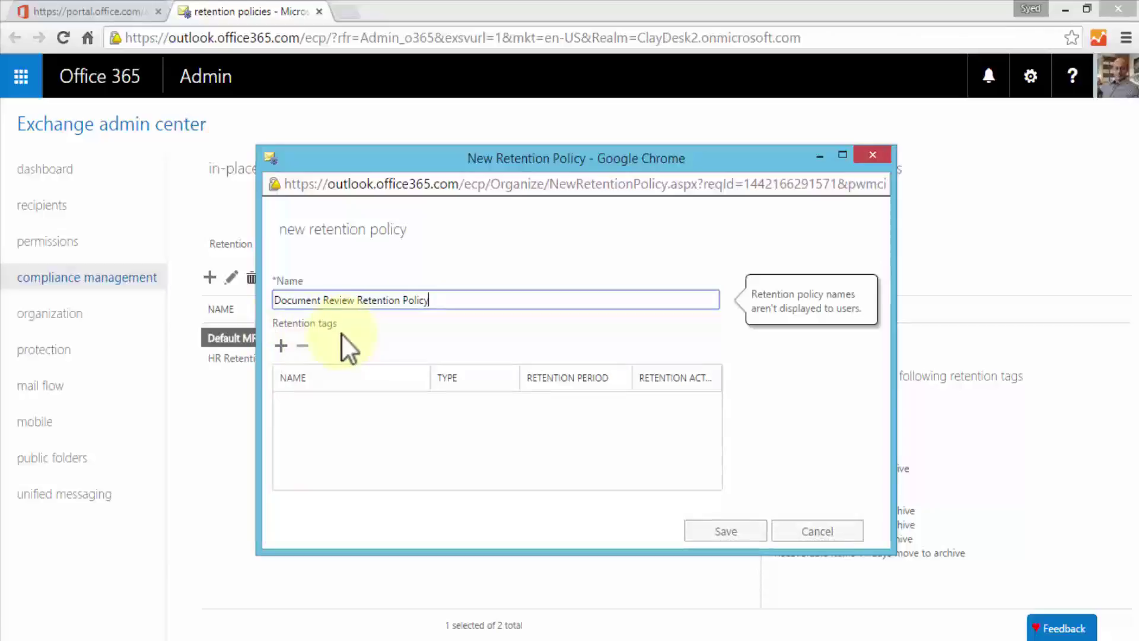
Open the retention tag picker and review the 1 Week Delete and 6 Month Delete details
{"action": "left_click", "coordinate": [279, 350]}
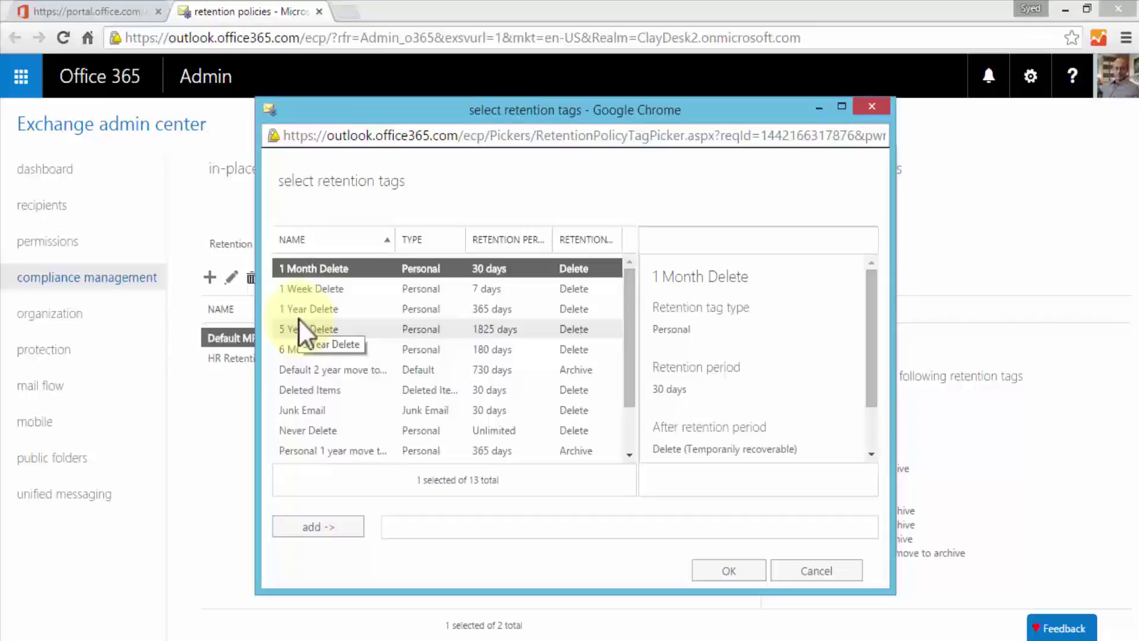
{"action": "left_click", "coordinate": [325, 291]}
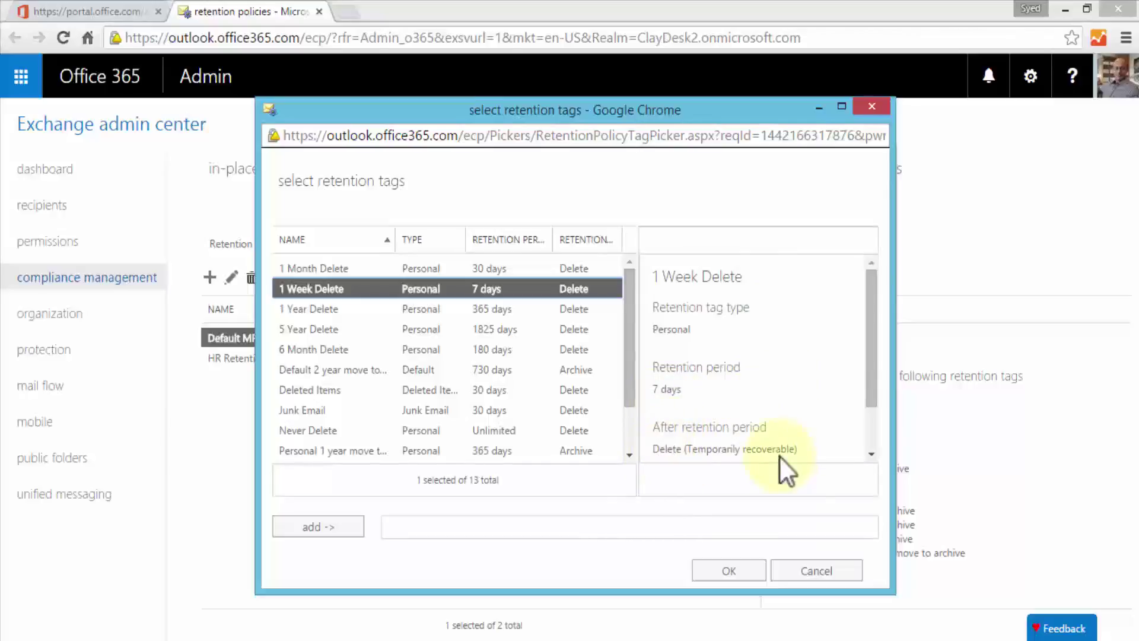
{"action": "left_click_drag", "start_coordinate": [874, 383], "coordinate": [875, 426]}
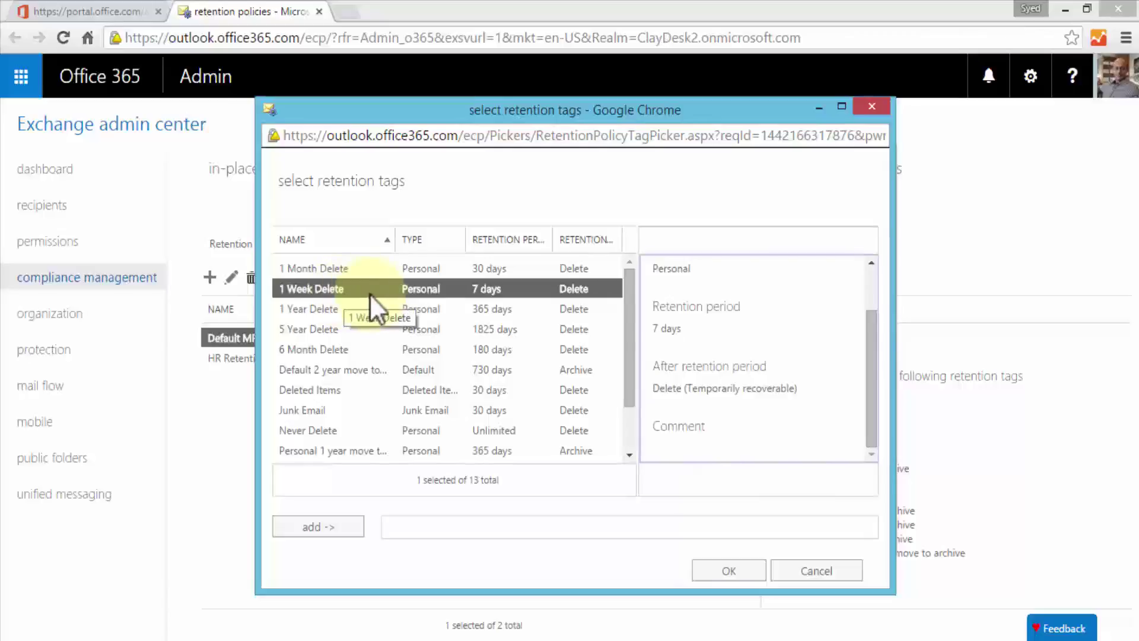
{"action": "left_click", "coordinate": [311, 348]}
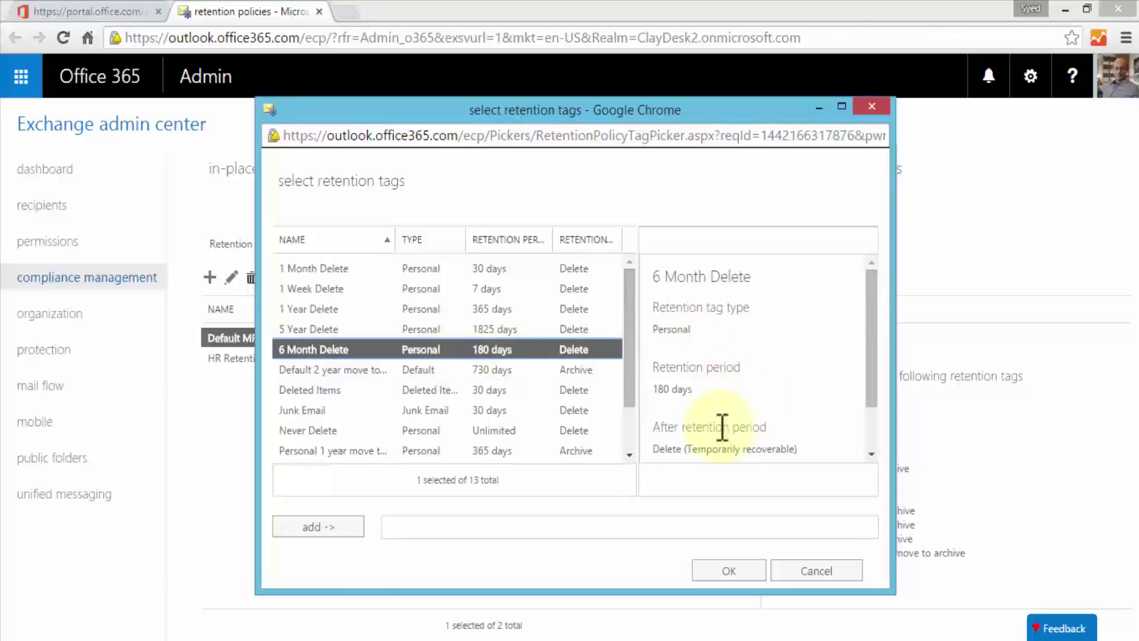
{"action": "left_click_drag", "start_coordinate": [875, 383], "coordinate": [874, 436]}
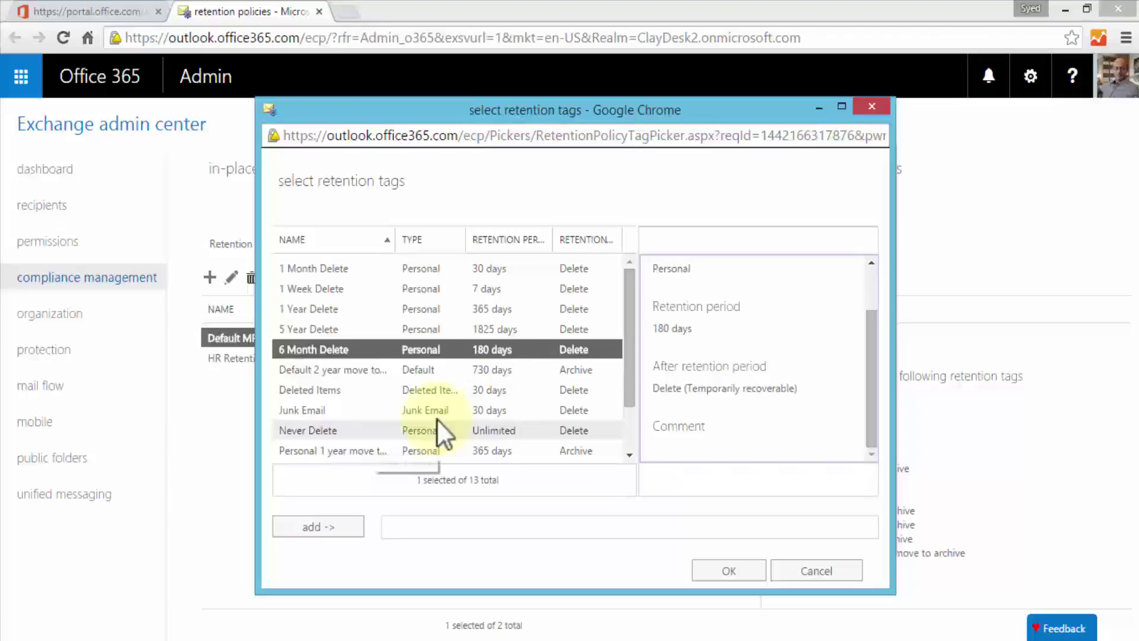
{"action": "left_click_drag", "start_coordinate": [630, 401], "coordinate": [646, 381]}
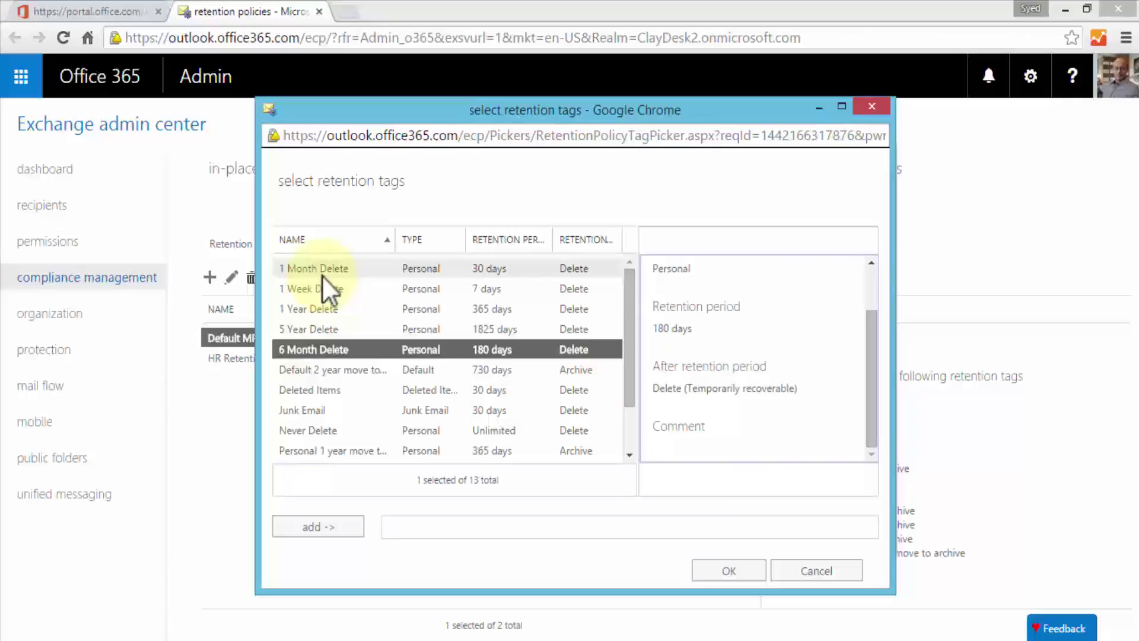
Add the 1 Year Delete tag to the chosen tags, then inspect the Junk Email tag
{"action": "left_click", "coordinate": [337, 308]}
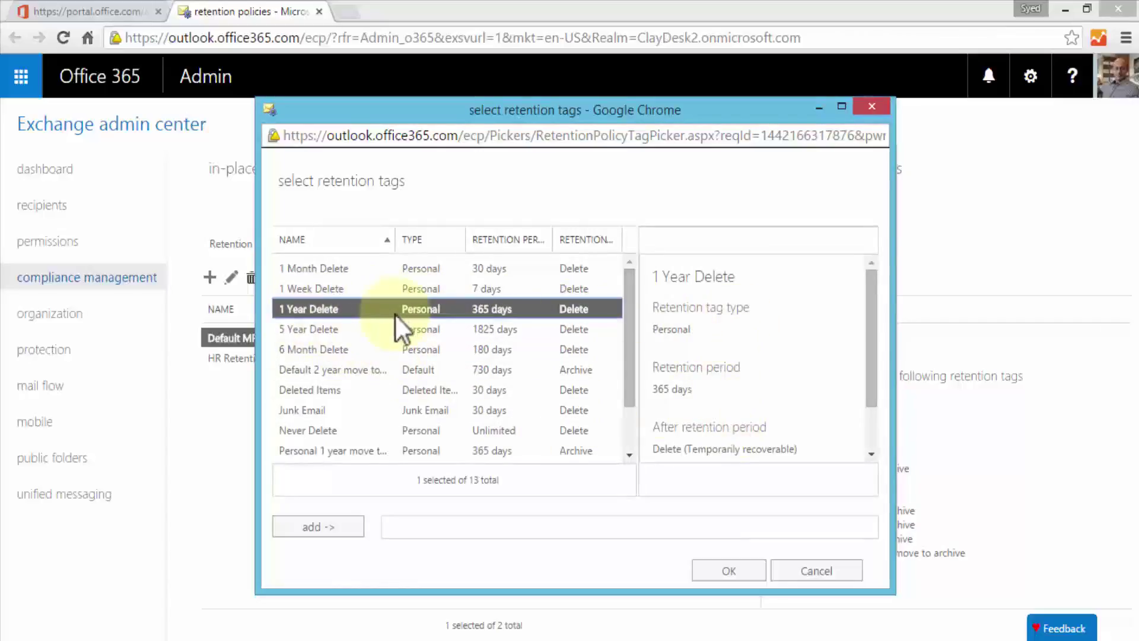
{"action": "left_click", "coordinate": [332, 528]}
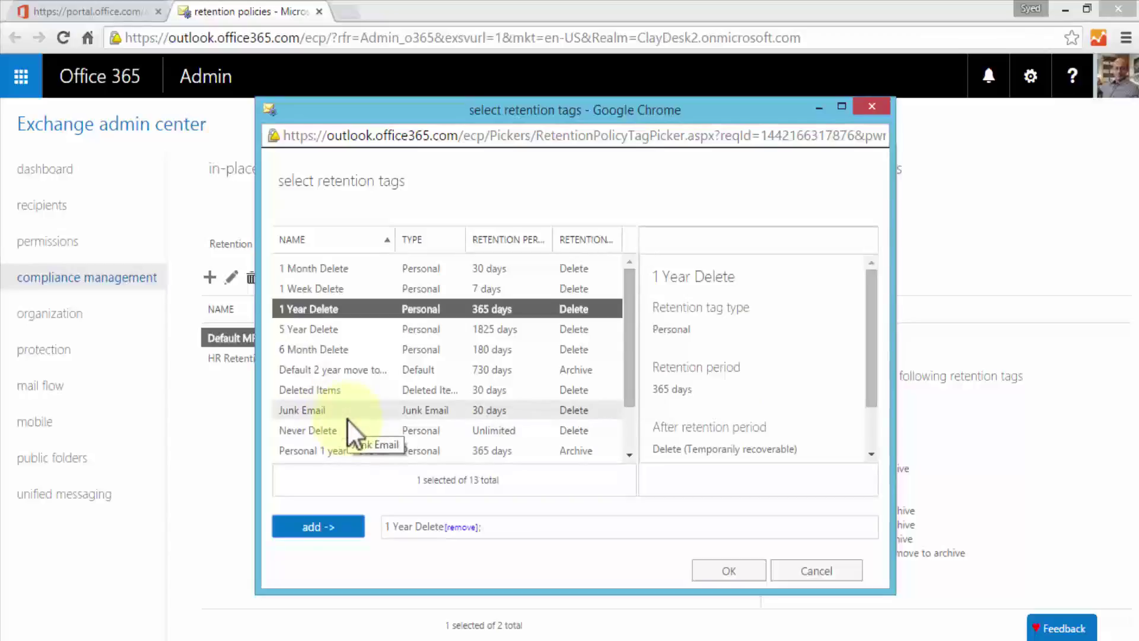
{"action": "left_click", "coordinate": [299, 412]}
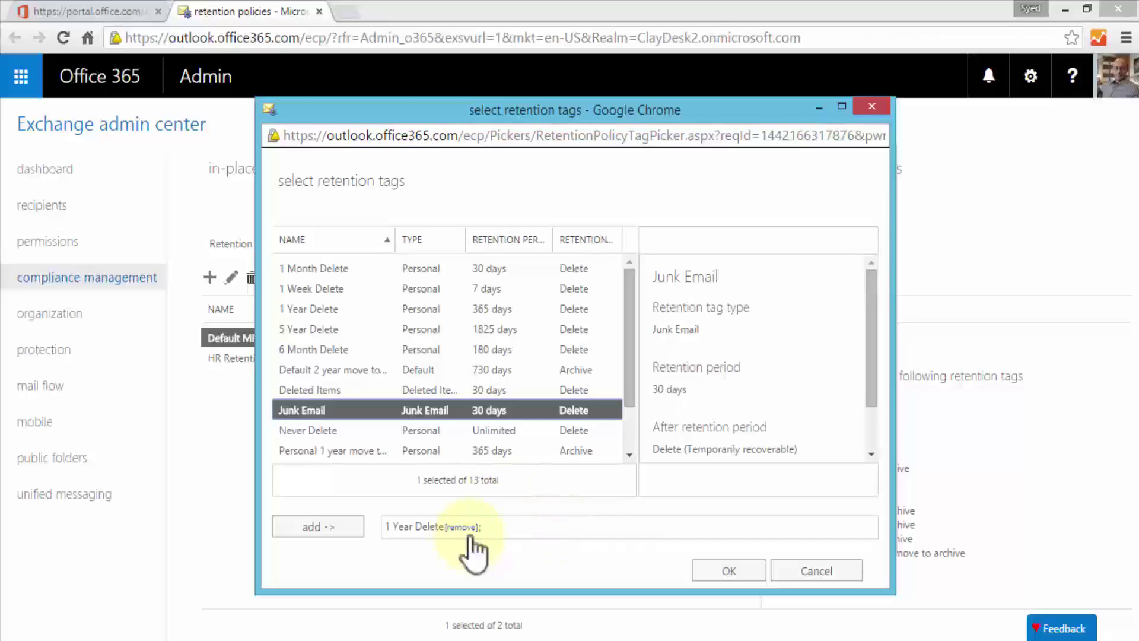
Confirm the 1 Year Delete tag and save the Document Review Retention Policy
{"action": "left_click", "coordinate": [718, 570]}
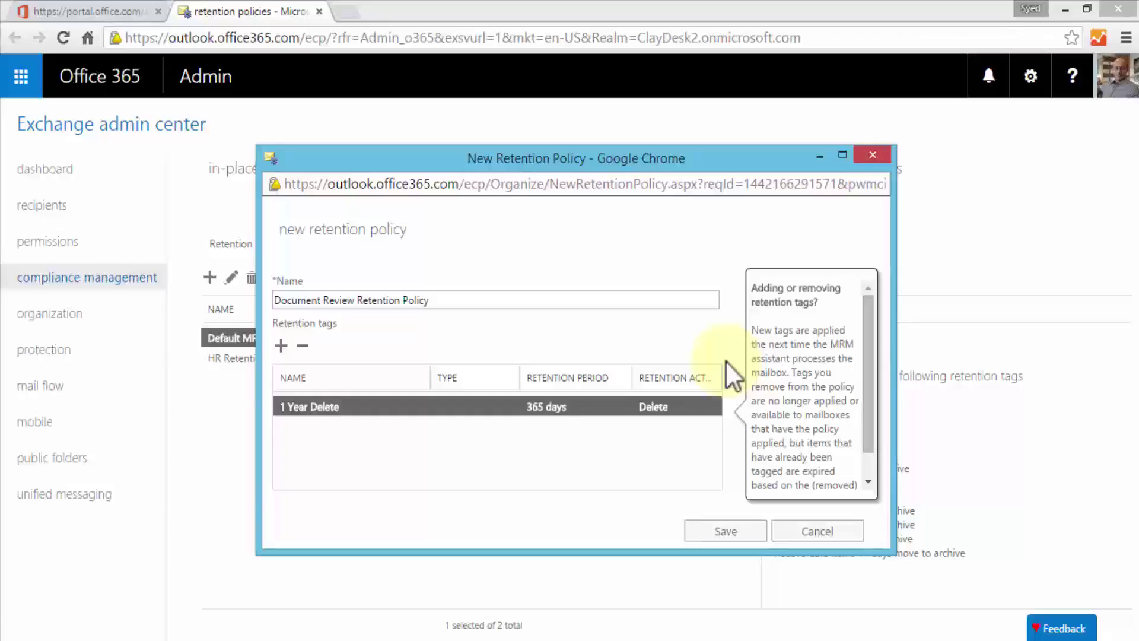
{"action": "left_click", "coordinate": [718, 529]}
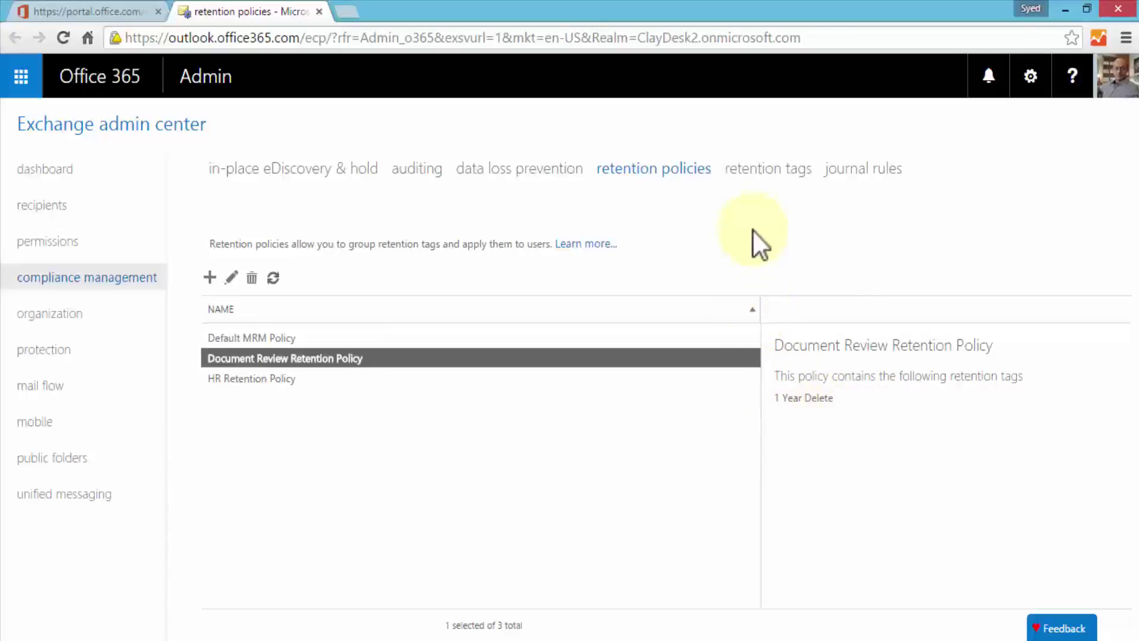
Switch to the retention tags tab to list the 12 existing tags
{"action": "left_click", "coordinate": [754, 172]}
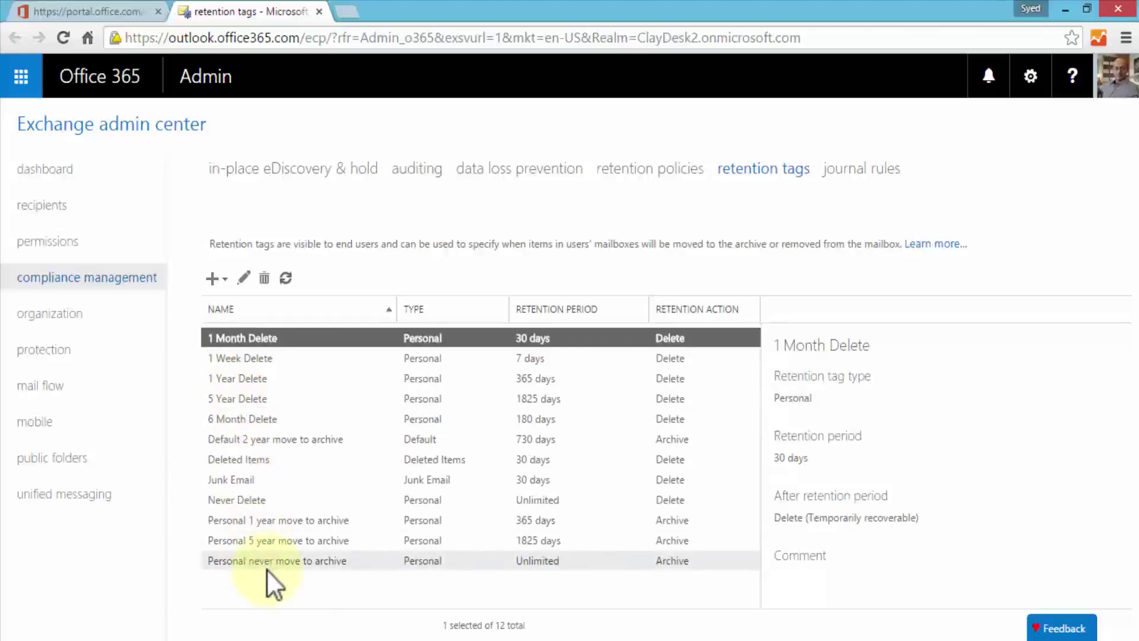
Show the new-tag types: entire mailbox (default), default folder, or personal
{"action": "left_click", "coordinate": [217, 284]}
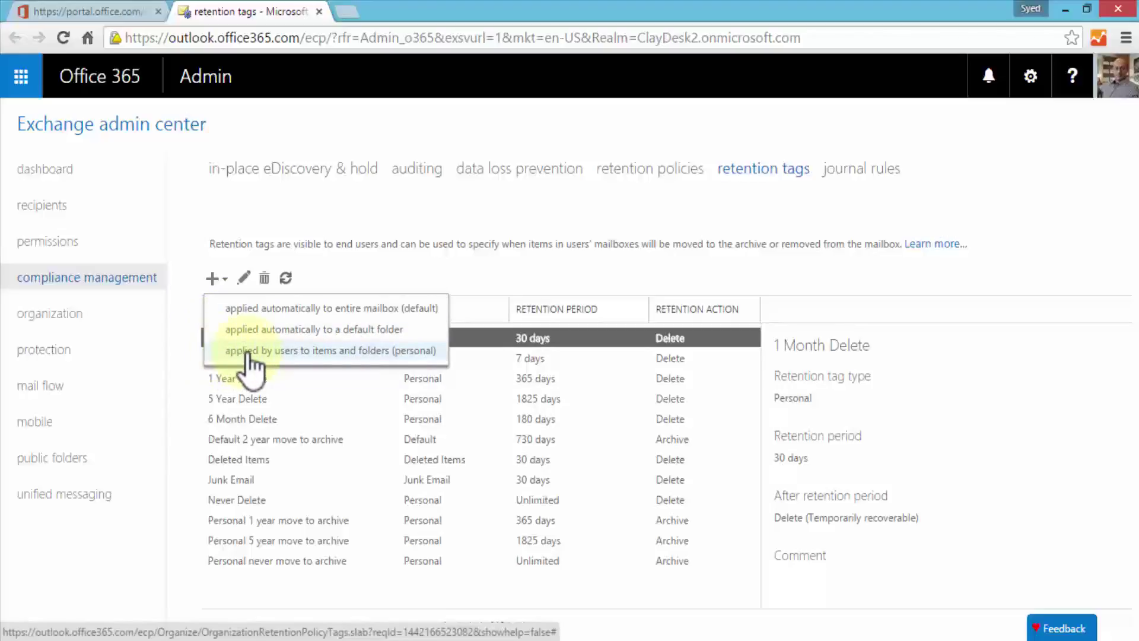
Begin an entire-mailbox default tag named '8 Day Delete' with Delete and Allow Recovery
{"action": "left_click", "coordinate": [244, 312]}
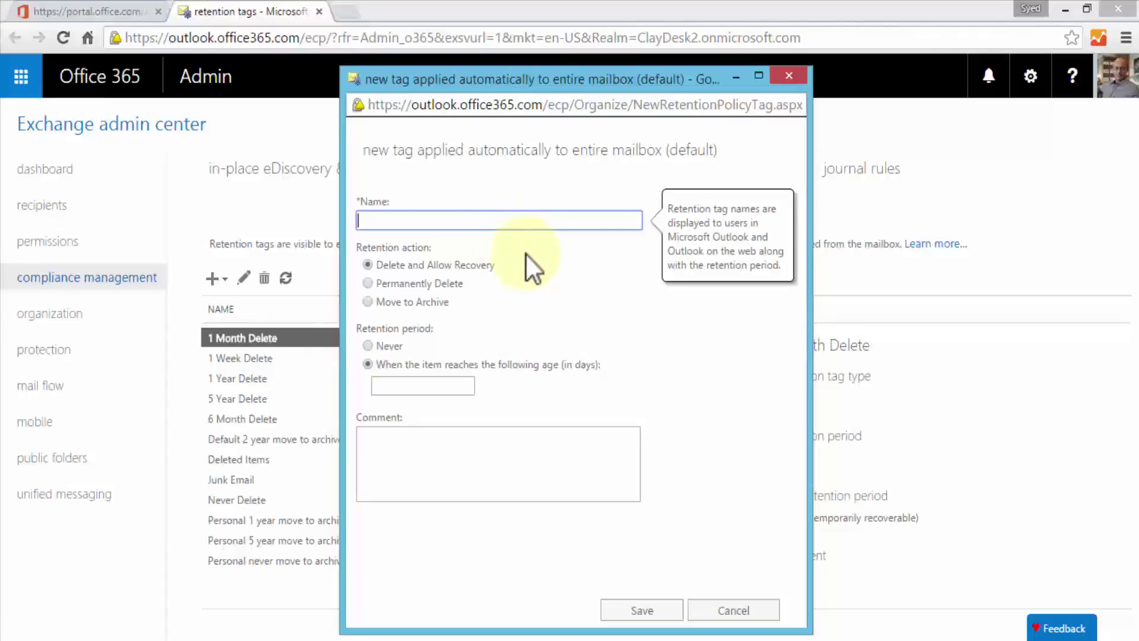
{"action": "type", "text": "8 Day Delete"}
{"action": "mouse_move", "coordinate": [483, 267]}
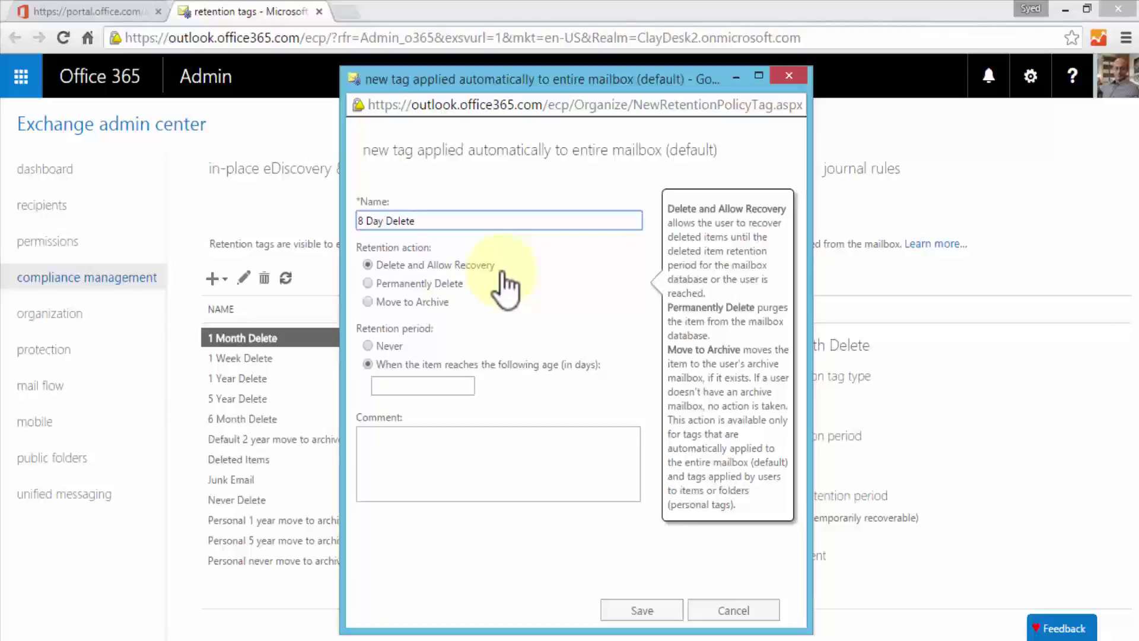
Set the 8 Day Delete tag's retention period to Never
{"action": "mouse_move", "coordinate": [449, 333]}
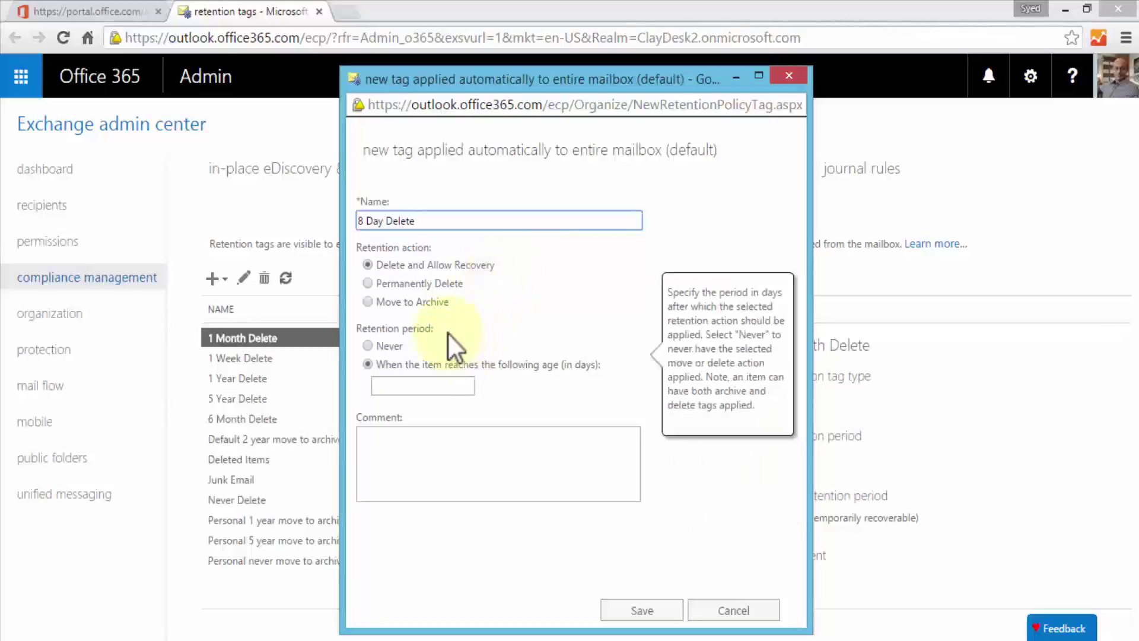
{"action": "left_click", "coordinate": [369, 345]}
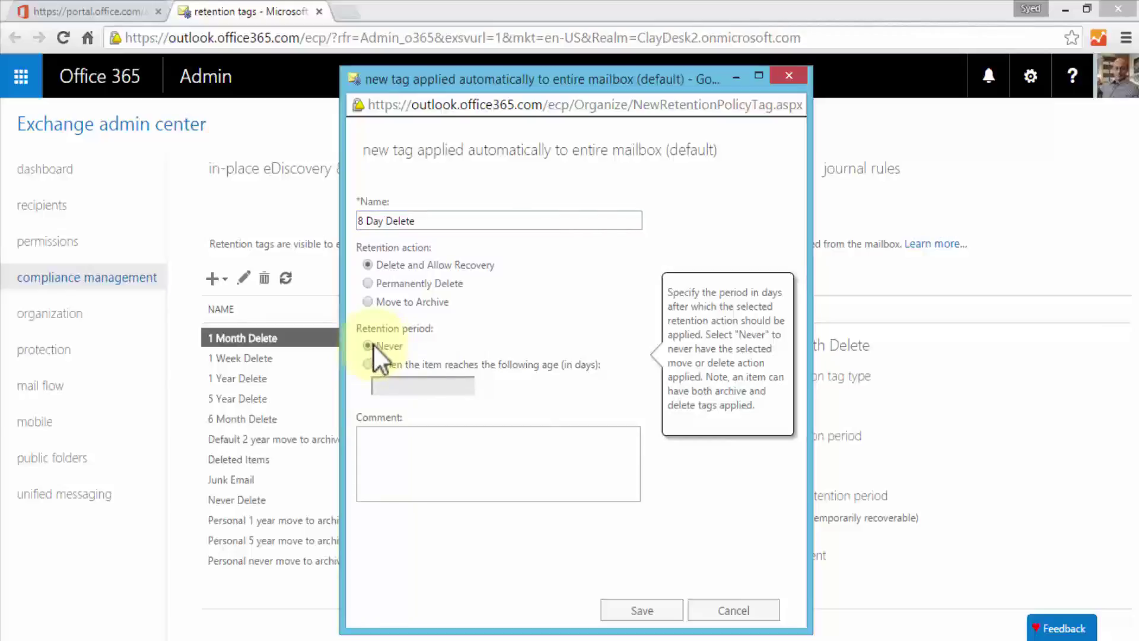
Save the 8 Day Delete tag and view its details in the tags list
{"action": "left_click", "coordinate": [634, 615]}
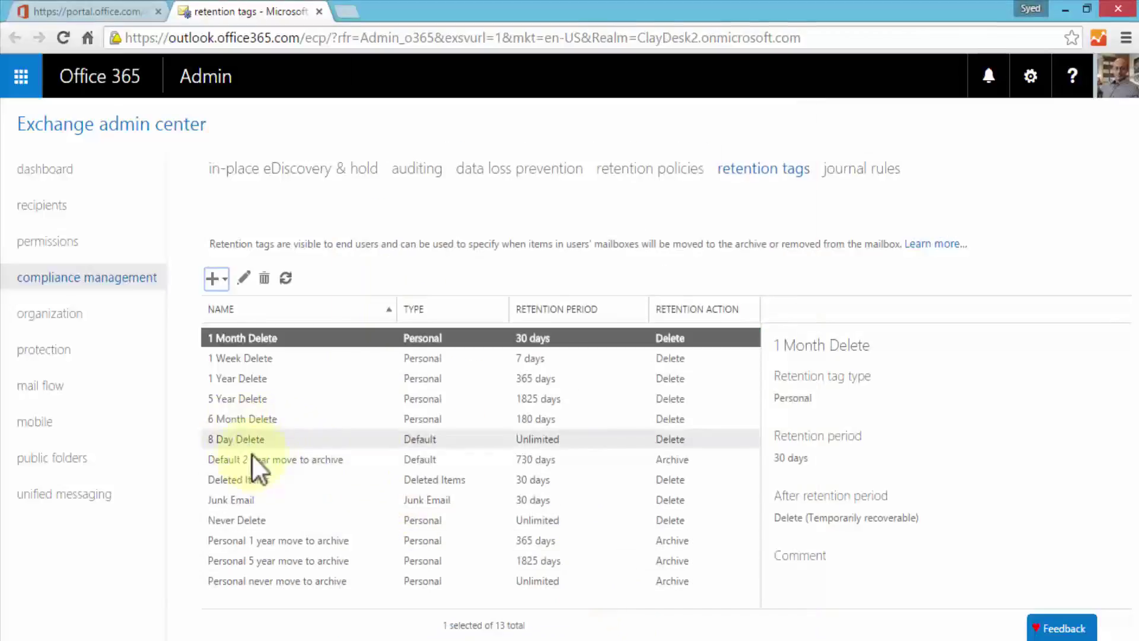
{"action": "left_click", "coordinate": [259, 439]}
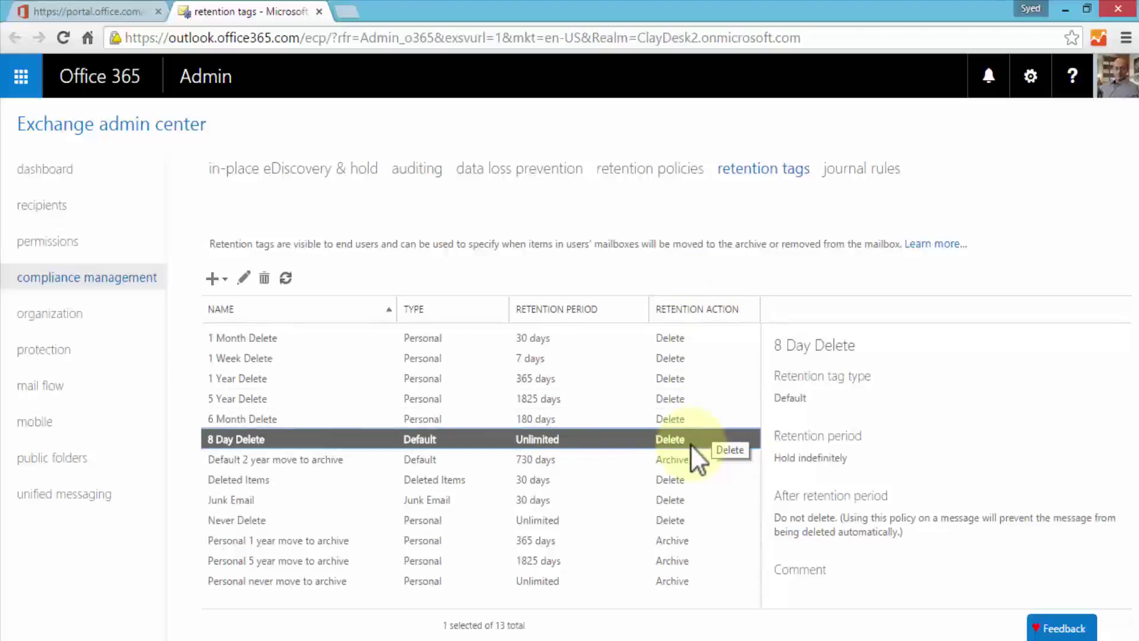
Open the Document Review Retention Policy from the retention policies list for editing
{"action": "left_click", "coordinate": [647, 173]}
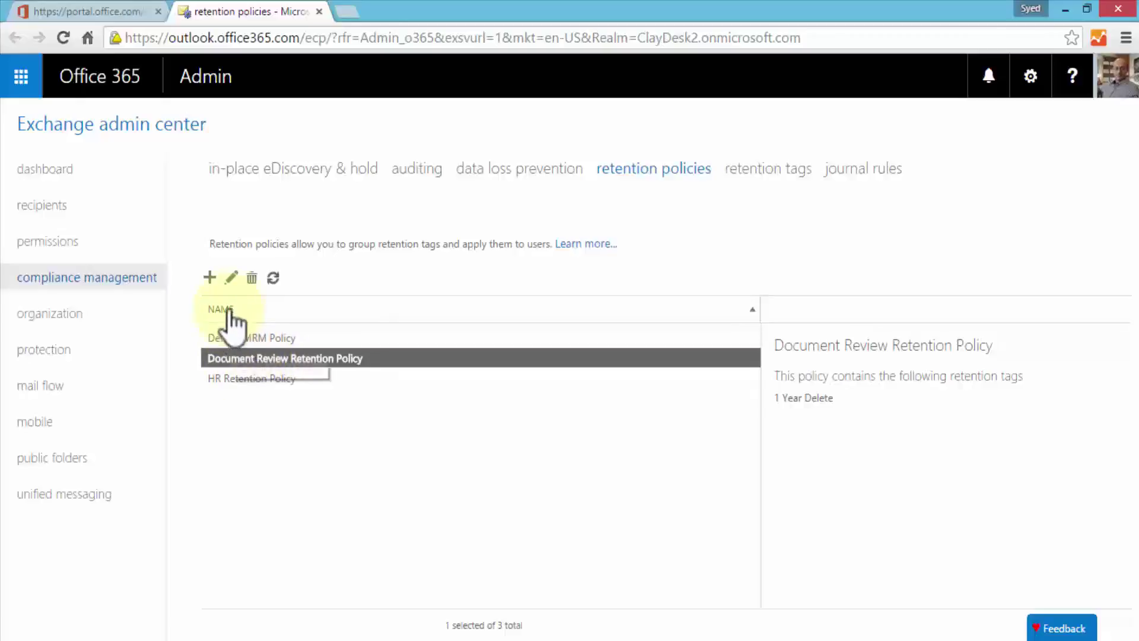
{"action": "left_click", "coordinate": [232, 278]}
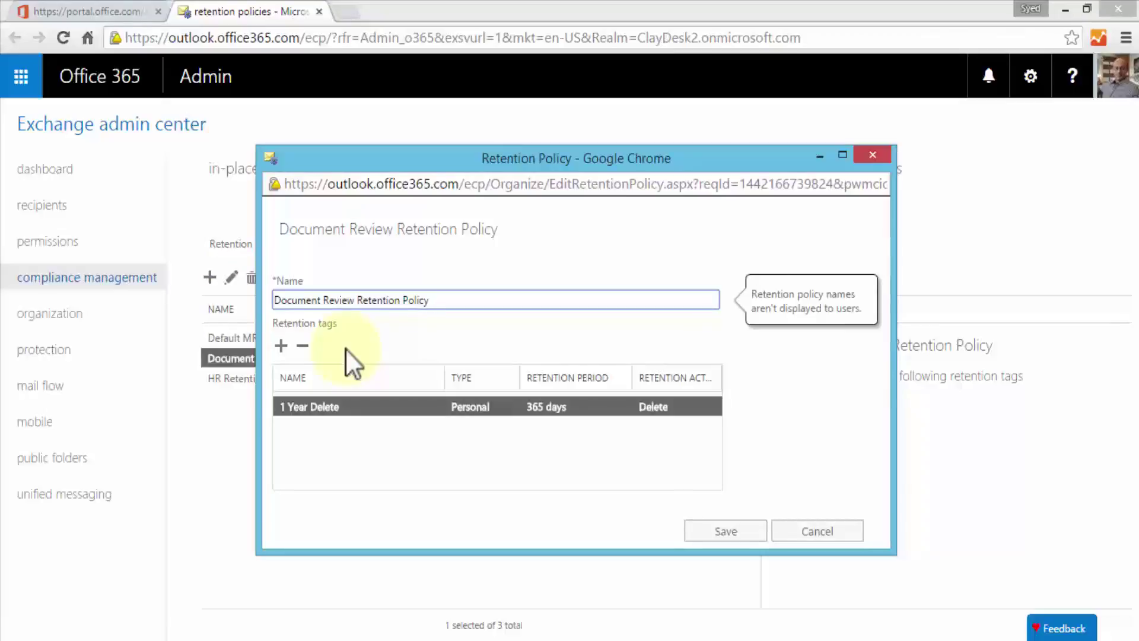
Add the 8 Day Delete tag to the policy's retention tags next to 1 Year Delete
{"action": "left_click", "coordinate": [282, 346]}
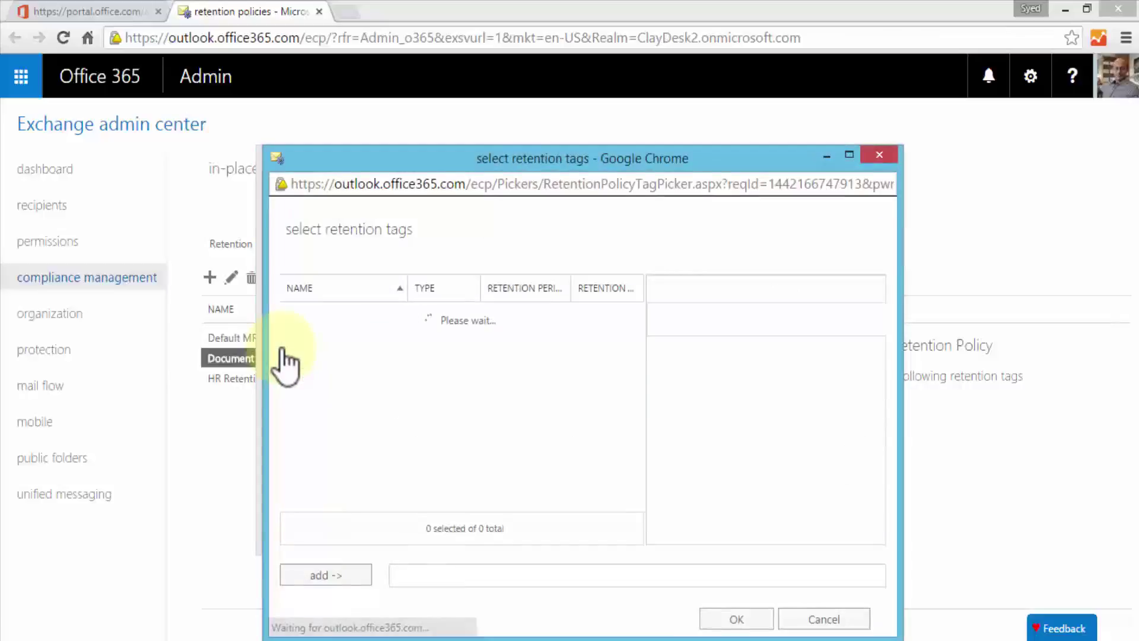
{"action": "left_click", "coordinate": [318, 418]}
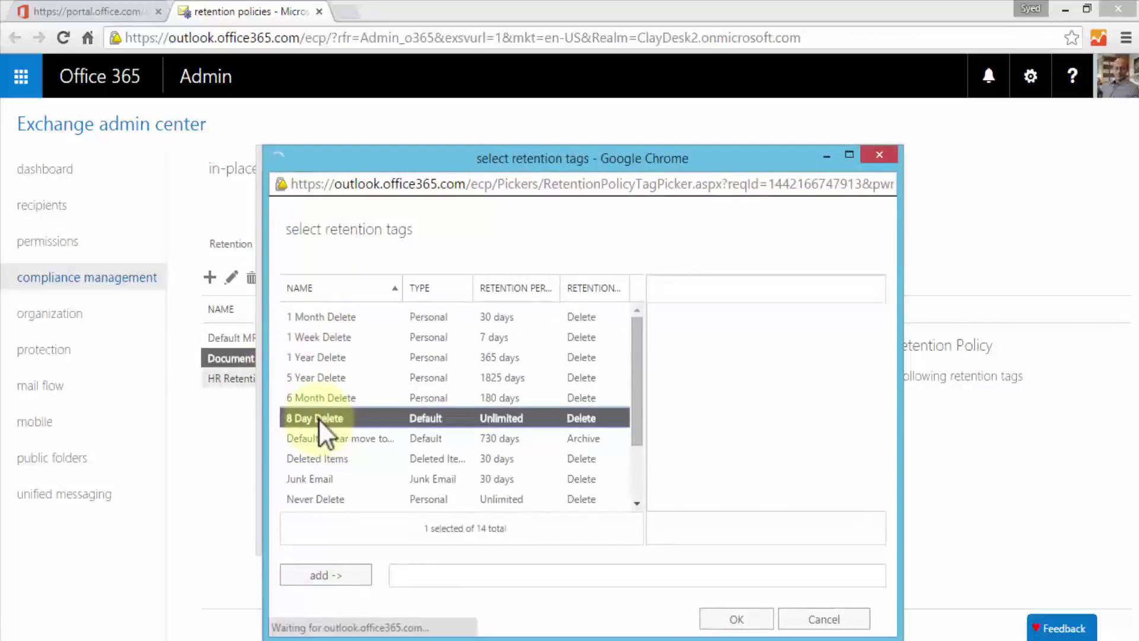
{"action": "left_click", "coordinate": [324, 575]}
{"action": "left_click", "coordinate": [719, 621]}
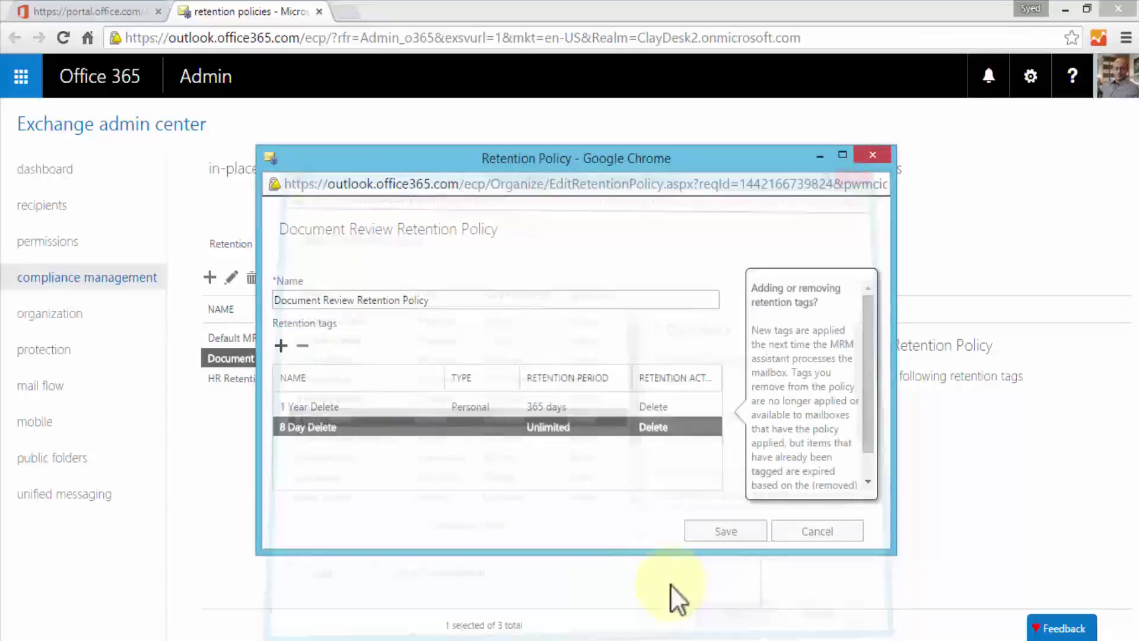
Check the 1 Year Delete and 8 Day Delete tags, then save the Document Review Retention Policy
{"action": "left_click", "coordinate": [308, 408]}
{"action": "left_click", "coordinate": [314, 425]}
{"action": "left_click", "coordinate": [314, 412]}
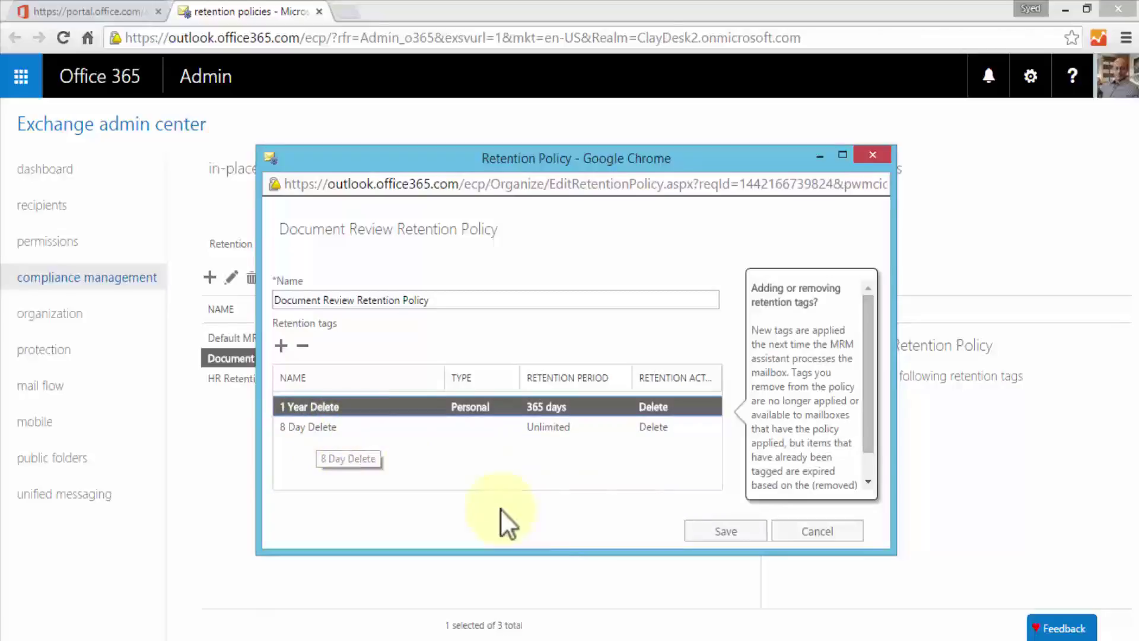
{"action": "left_click", "coordinate": [725, 532]}
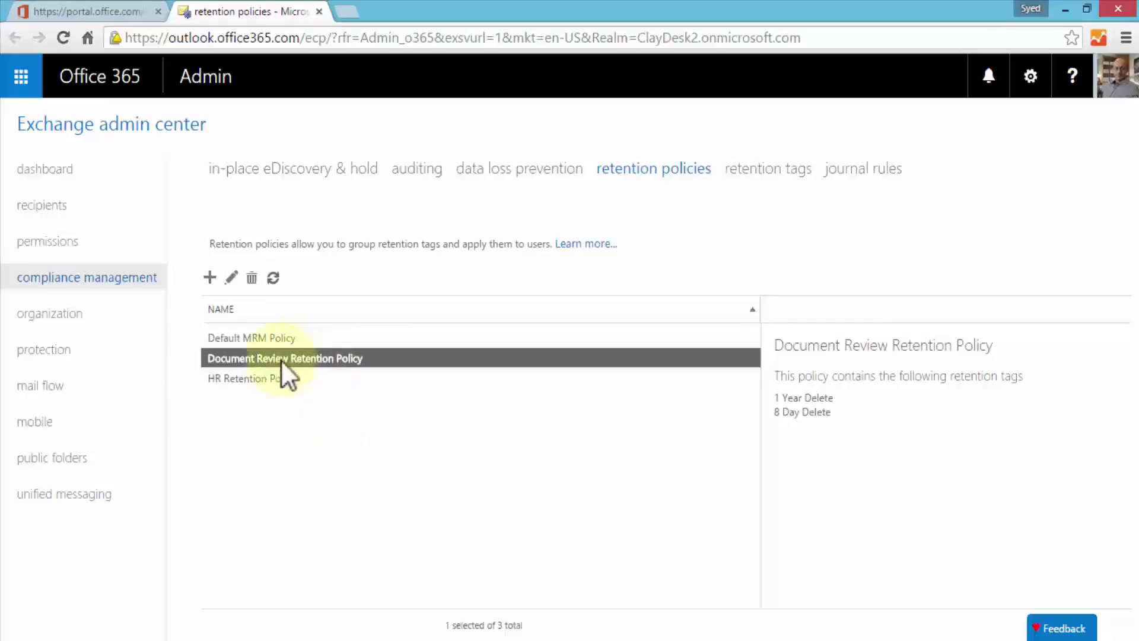
{"action": "left_click", "coordinate": [274, 279]}
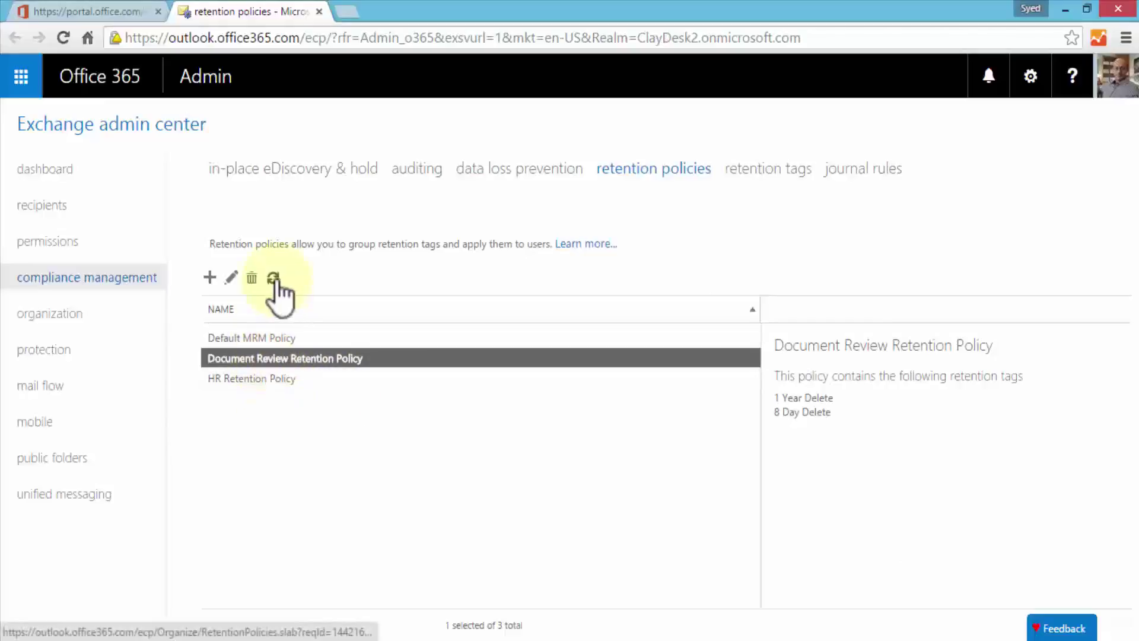